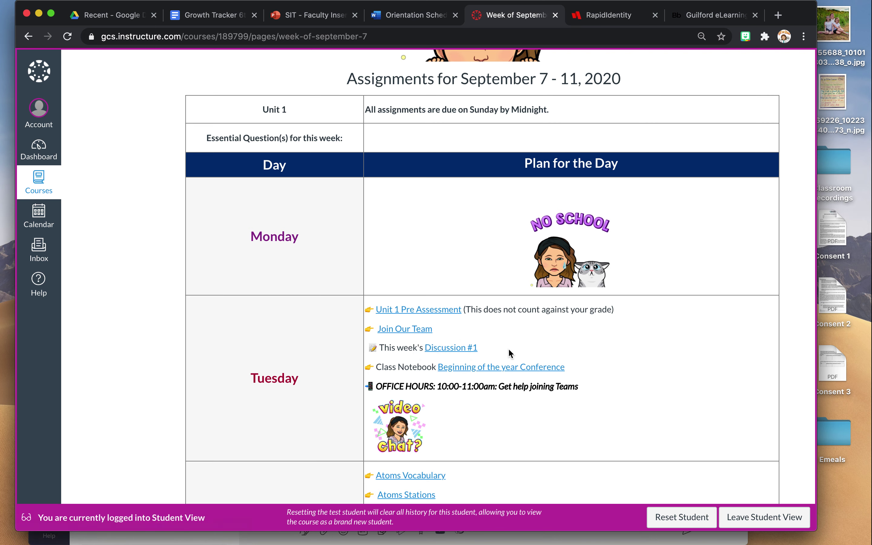
# Step: Open the 'Beginning of the year Conference' assignment listed under Tuesday on the weekly page
pyautogui.click(504, 368)
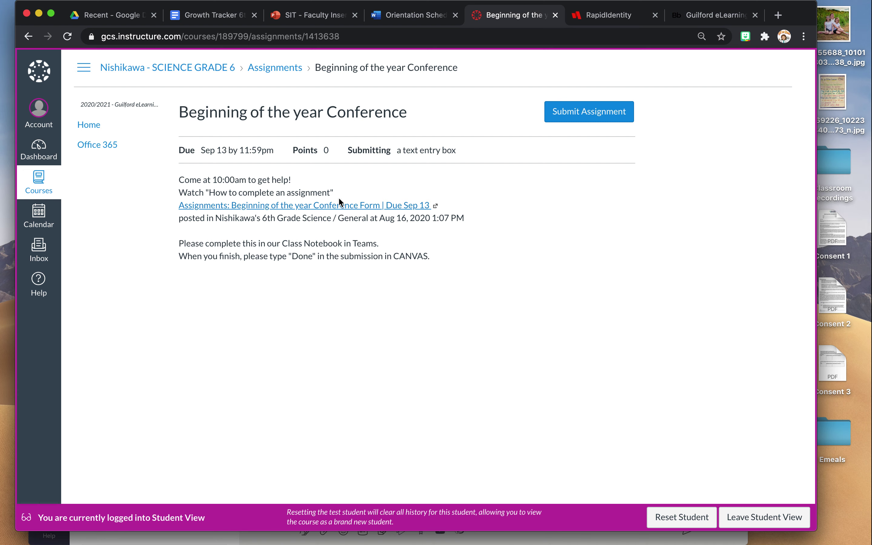
# Step: Open the Conference Form link in the Teams web app rather than the desktop app, widening the window
pyautogui.click(339, 205)
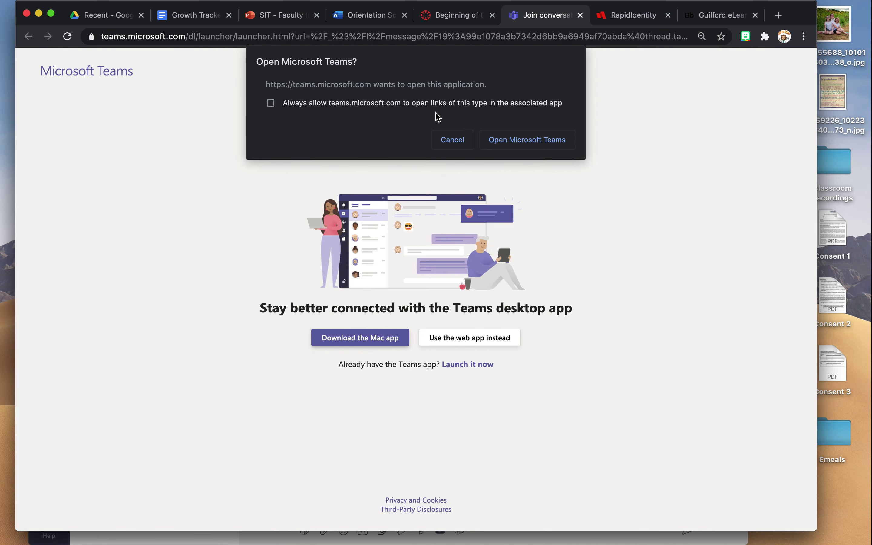
pyautogui.click(446, 137)
pyautogui.click(457, 339)
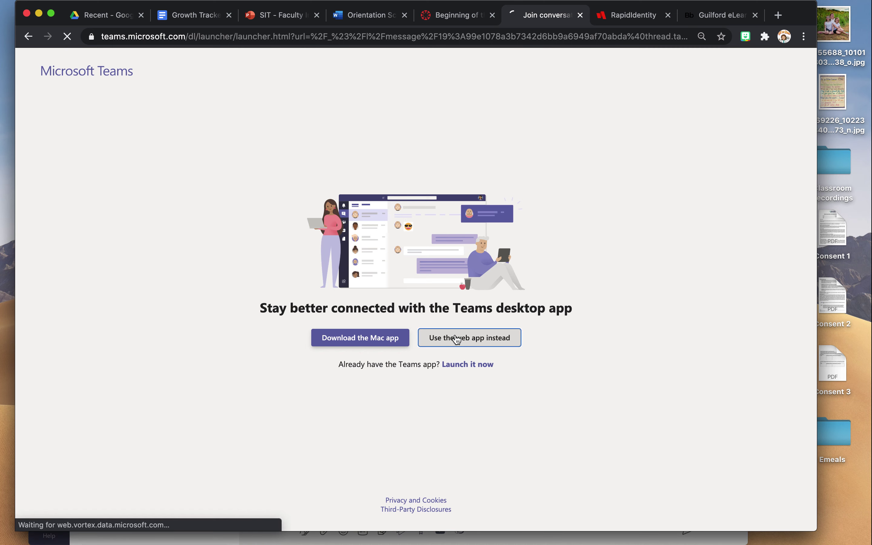
pyautogui.moveTo(817, 303); pyautogui.dragTo(870, 303)
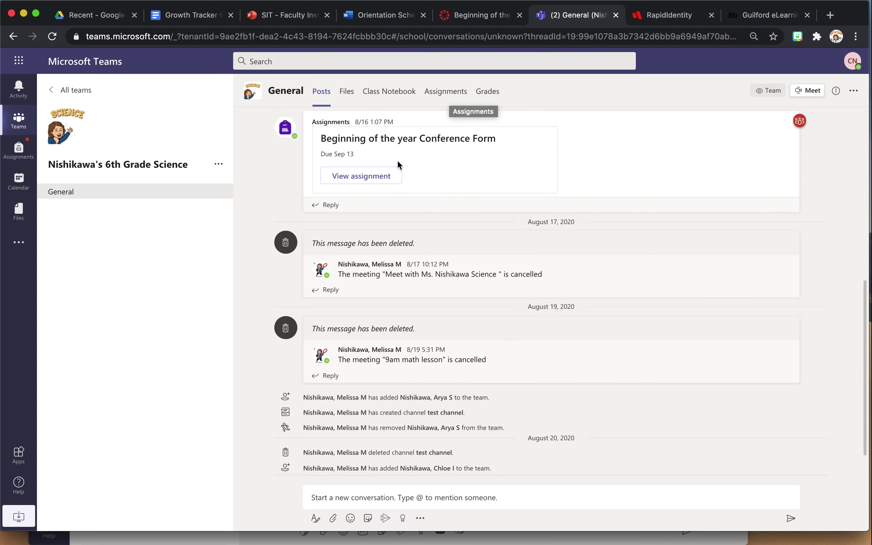
# Step: From the Conference Form assignment, open the 'Beginning of the Year Conferences' file under My work
pyautogui.click(370, 180)
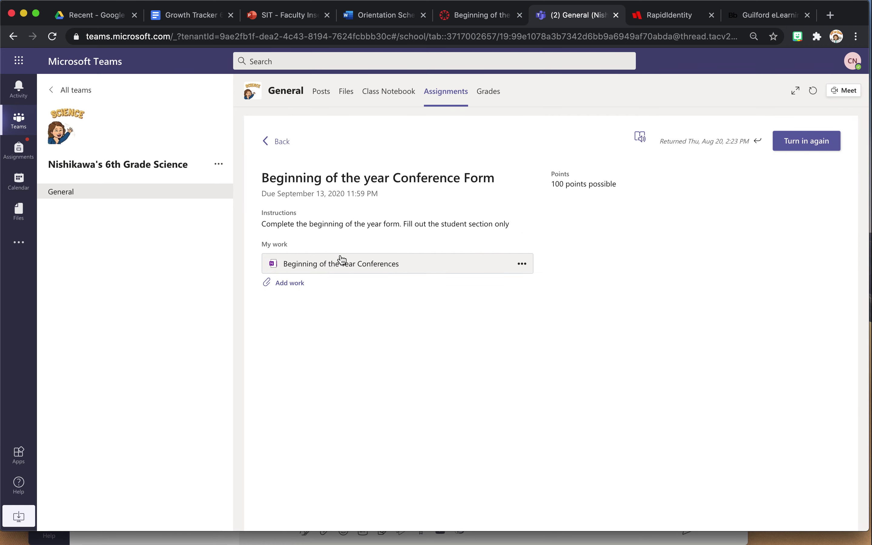
pyautogui.click(343, 273)
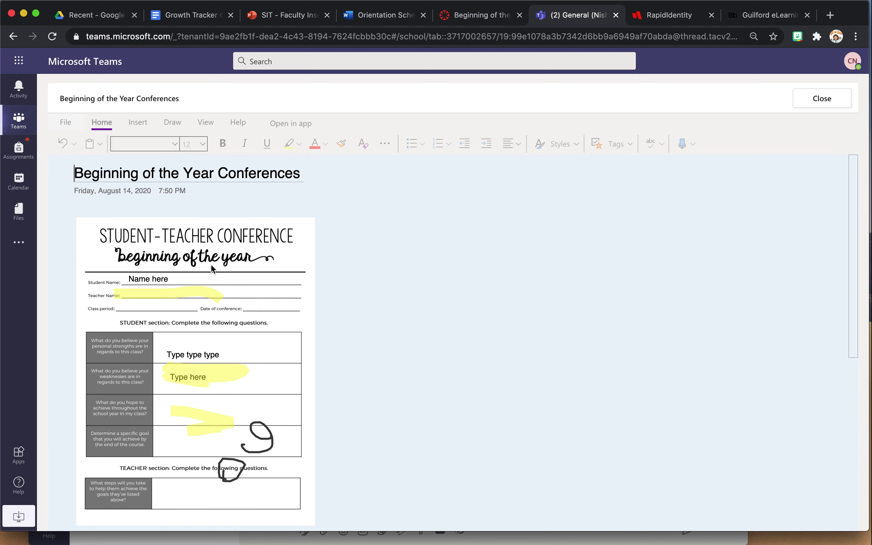
# Step: With the Draw tab's Type/select tool, type a 'First and Last Name' note and drag it onto the name lines
pyautogui.click(146, 288)
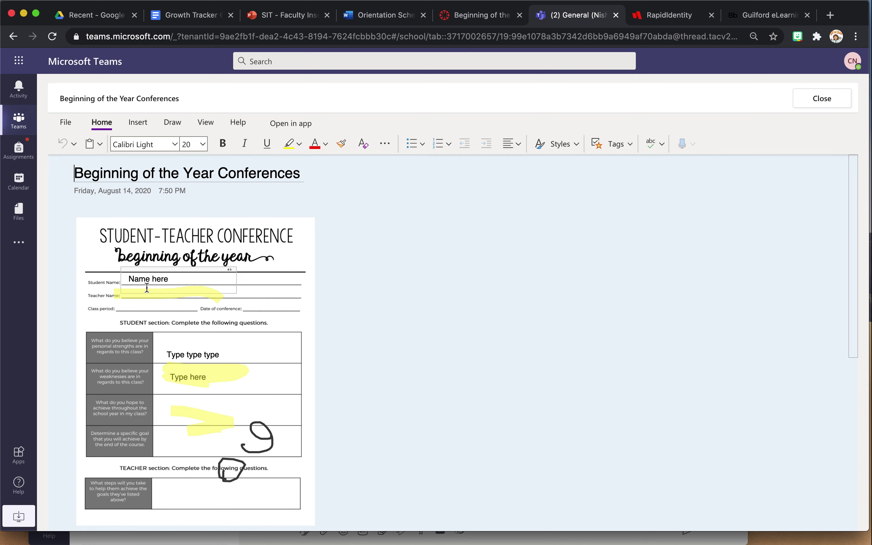
pyautogui.click(172, 124)
pyautogui.click(59, 146)
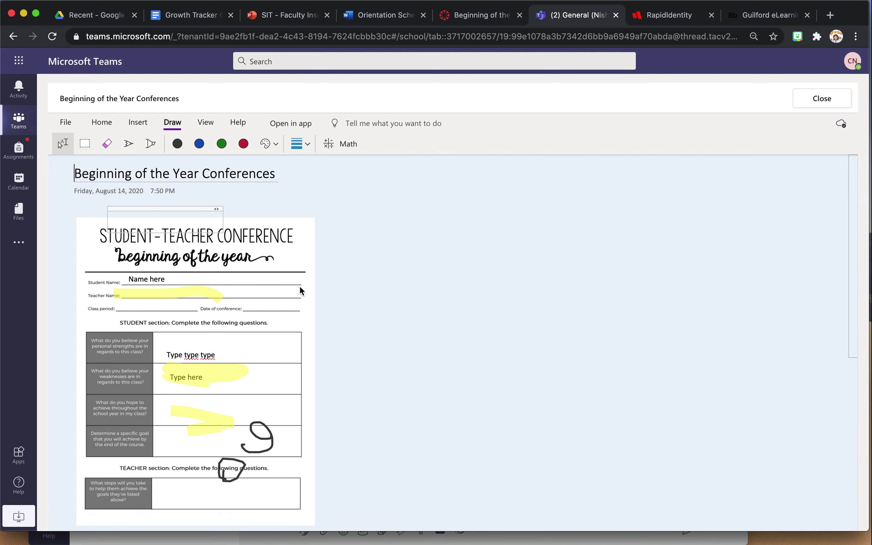
pyautogui.scroll(5, 292, 284)
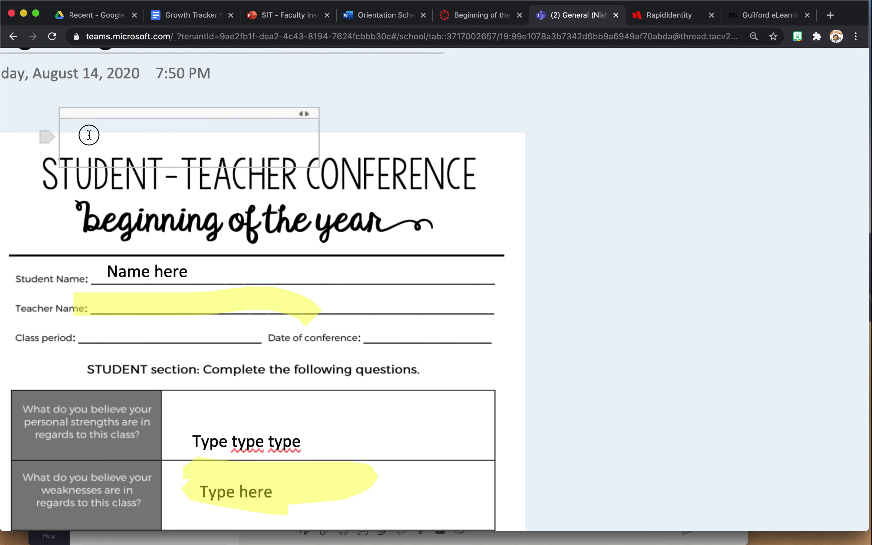
pyautogui.click(86, 135)
pyautogui.write('chlo')
pyautogui.press('BackSpace')
pyautogui.press('BackSpace')
pyautogui.press('BackSpace')
pyautogui.write('First and Last ')
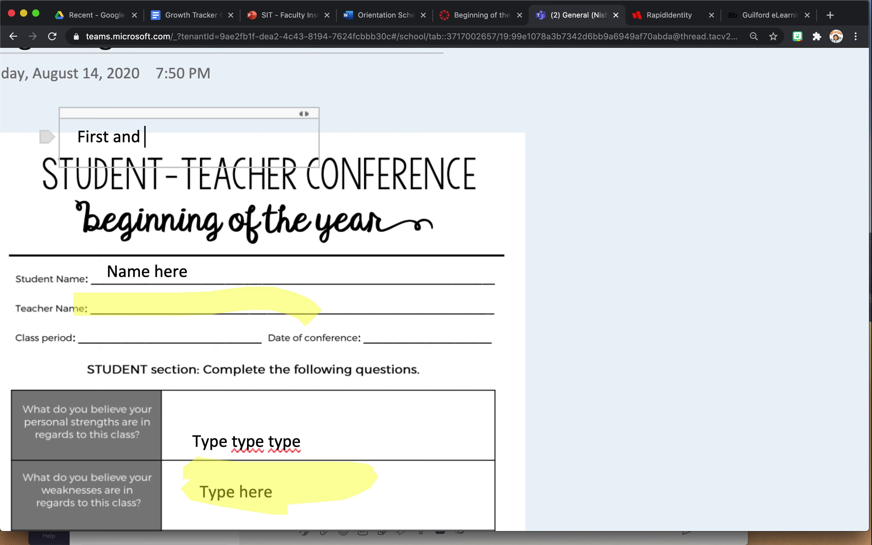
pyautogui.write('Name')
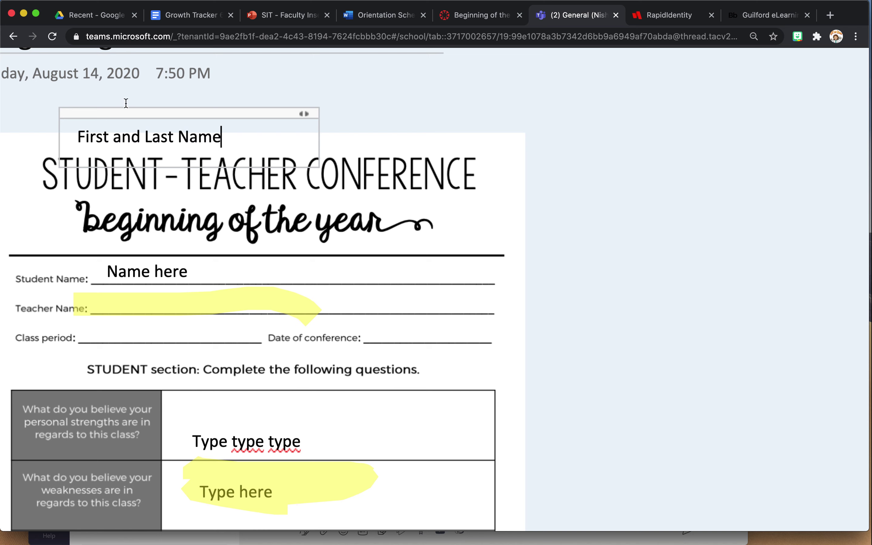
pyautogui.moveTo(125, 113)
pyautogui.mouseDown()
pyautogui.moveTo(311, 296)
pyautogui.moveTo(290, 258)
pyautogui.mouseUp()
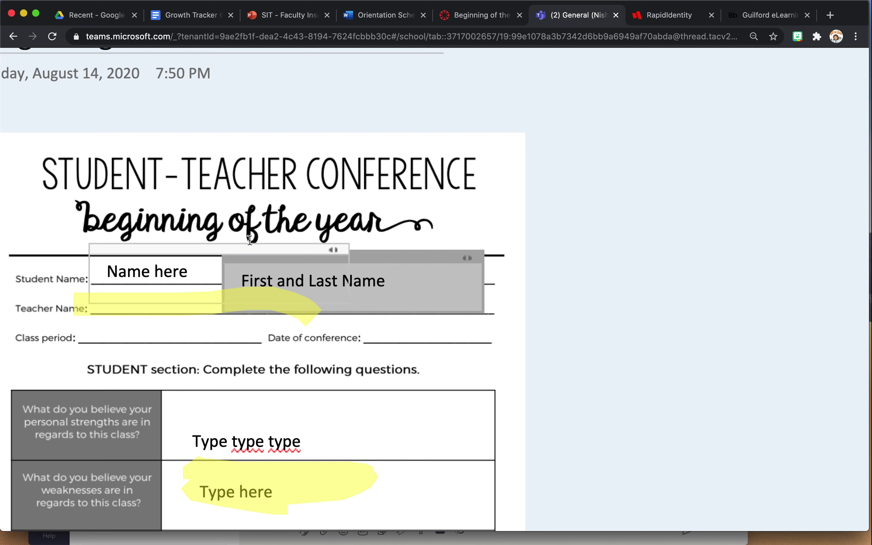
# Step: Zoom the page out and draw a black pen stroke across the strengths answer cell
pyautogui.scroll(10, 197, 222)
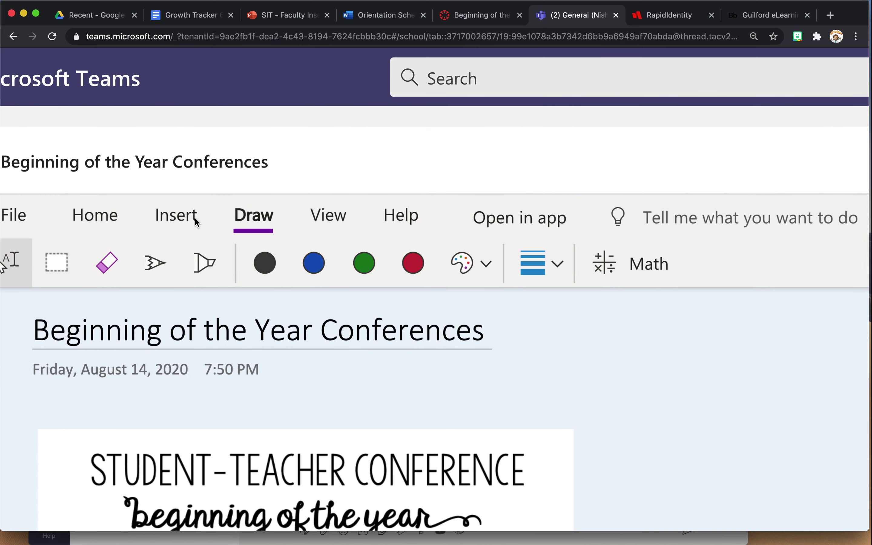
pyautogui.press('super+minus')
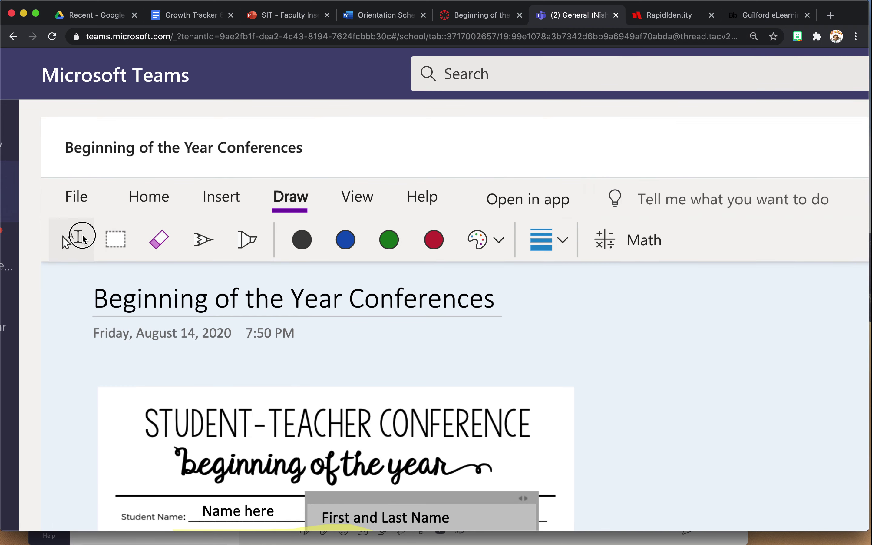
pyautogui.click(204, 239)
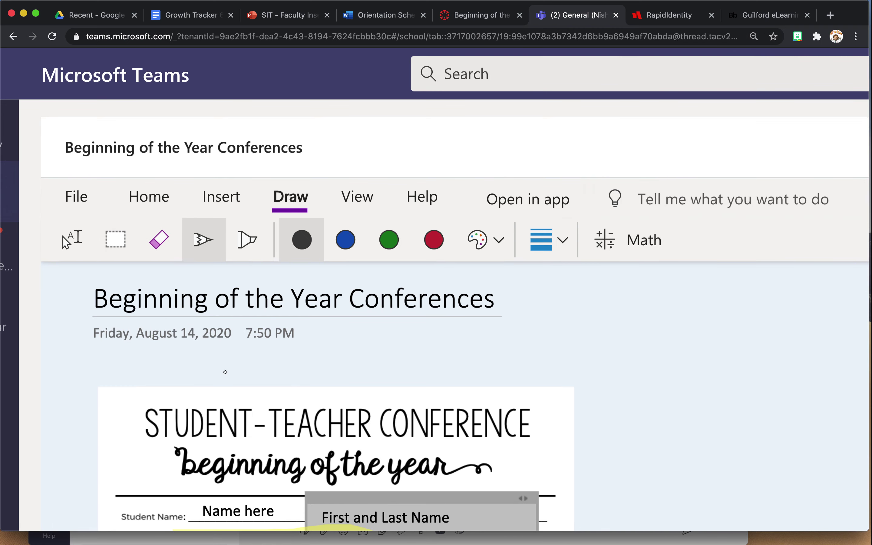
pyautogui.scroll(-5, 225, 373)
pyautogui.moveTo(368, 425)
pyautogui.mouseDown()
pyautogui.moveTo(419, 433)
pyautogui.moveTo(472, 478)
pyautogui.mouseUp()
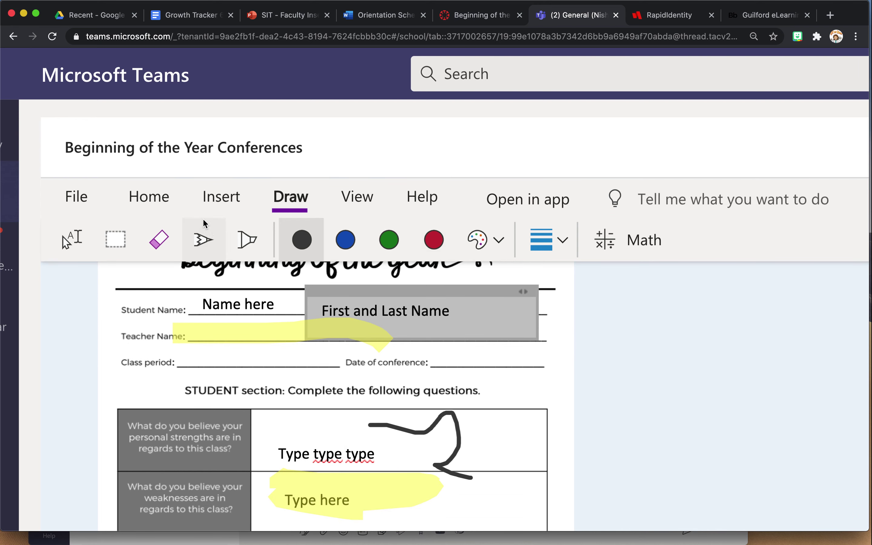
# Step: Erase the strengths stroke, both yellow highlights, the 9, the loop around 'following' and the stray ink
pyautogui.click(161, 242)
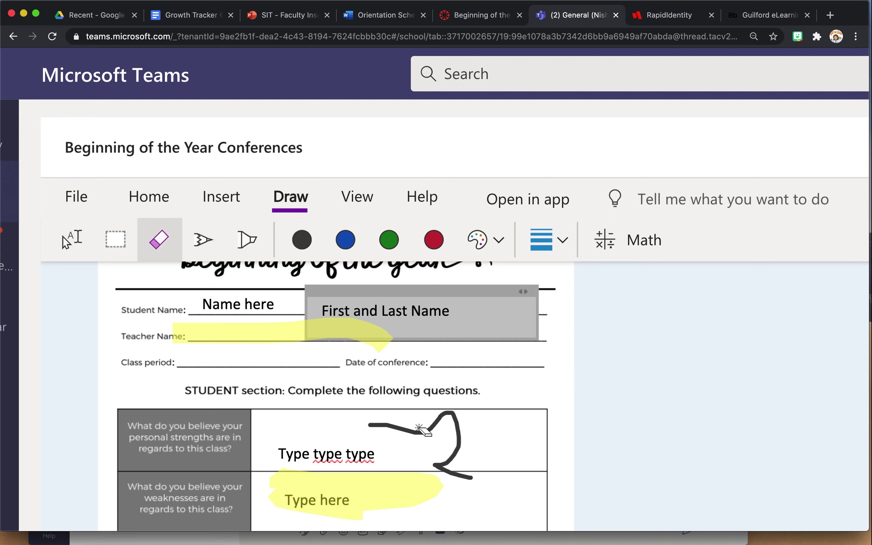
pyautogui.click(420, 433)
pyautogui.click(301, 465)
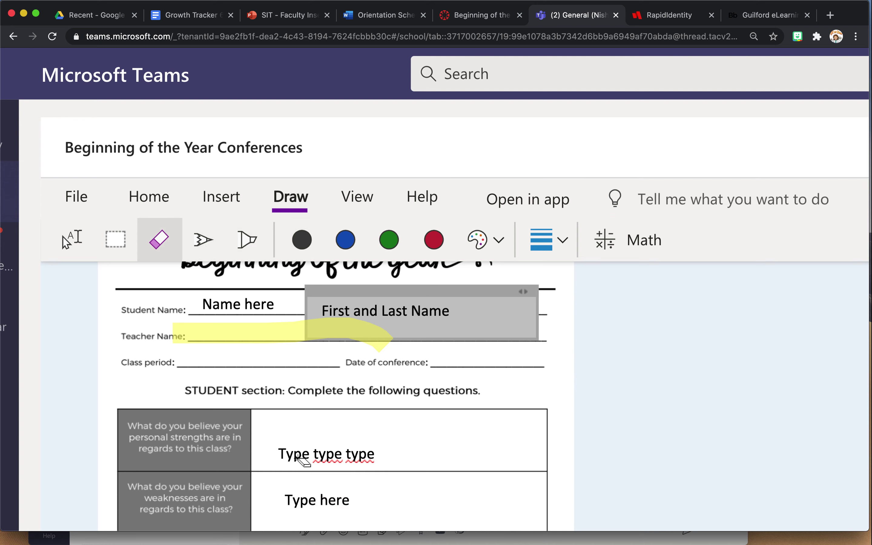
pyautogui.click(281, 335)
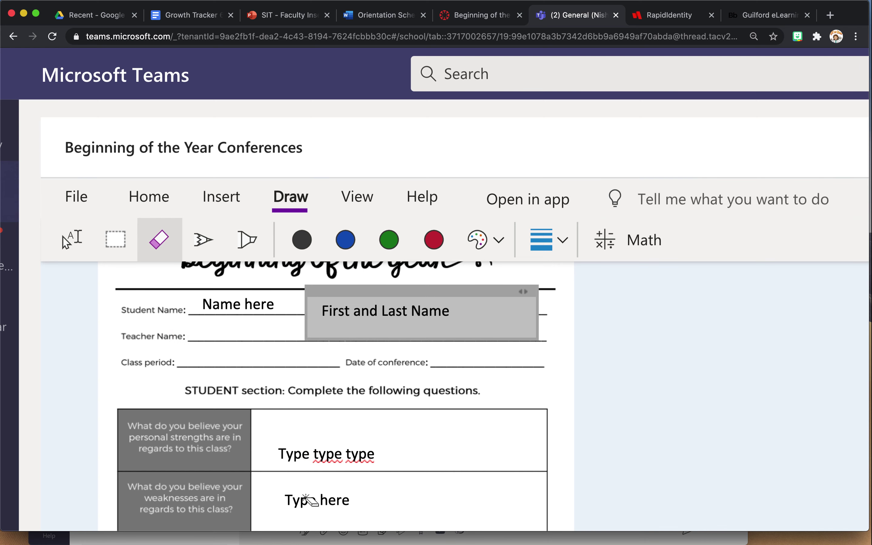
pyautogui.scroll(-10, 301, 500)
pyautogui.click(357, 299)
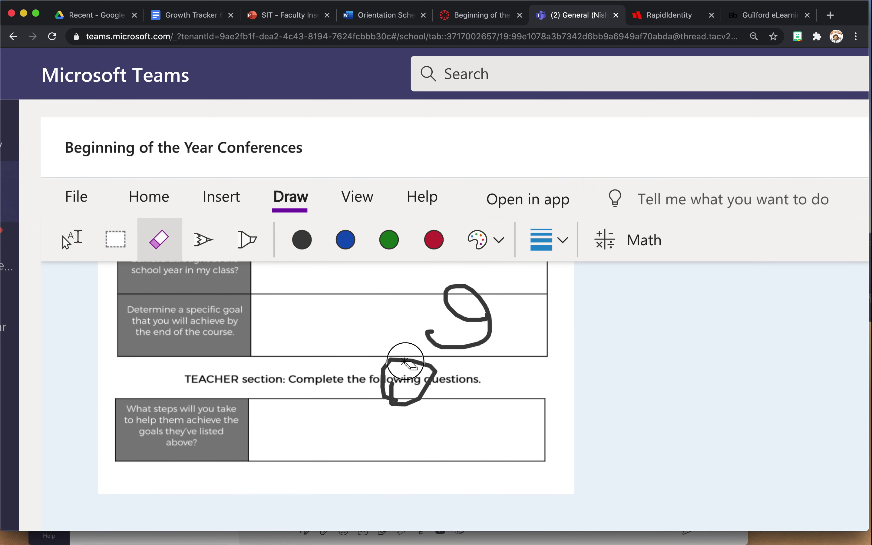
pyautogui.click(402, 360)
pyautogui.click(459, 345)
pyautogui.scroll(10, 463, 346)
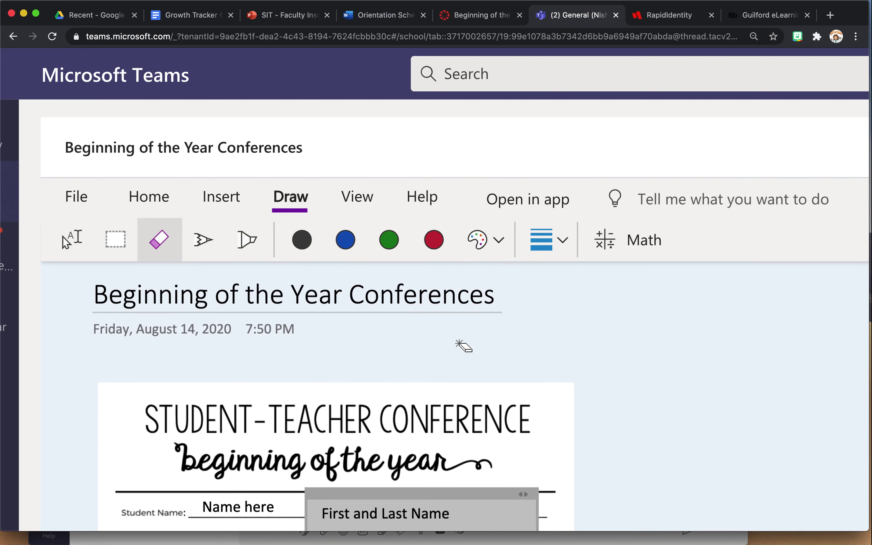
pyautogui.click(90, 246)
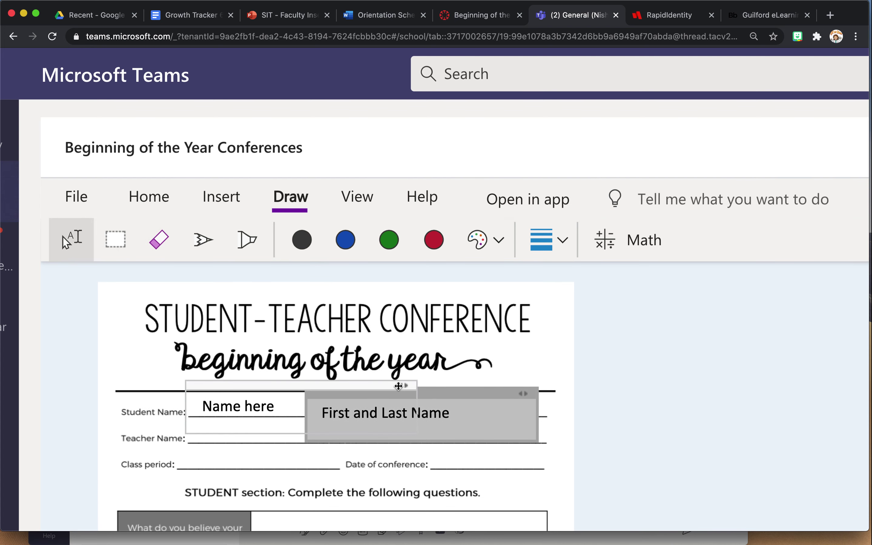
# Step: Select and delete the three practice containers: 'Name here', 'First and Last Name' and 'Type type type'
pyautogui.click(339, 383)
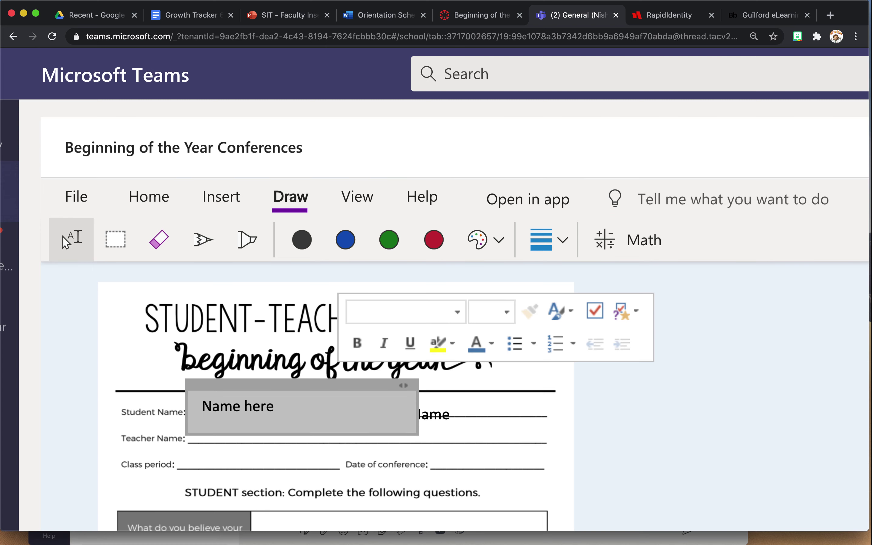
pyautogui.press('Delete')
pyautogui.click(365, 410)
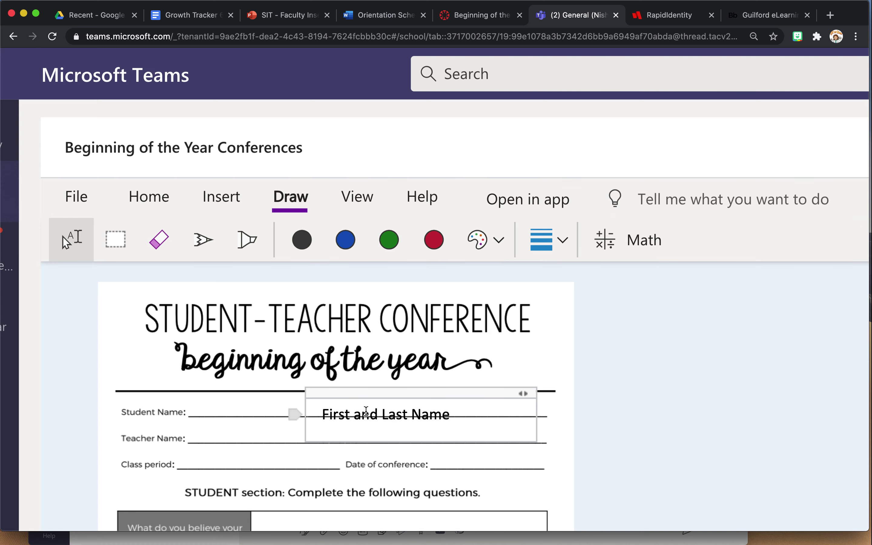
pyautogui.click(371, 393)
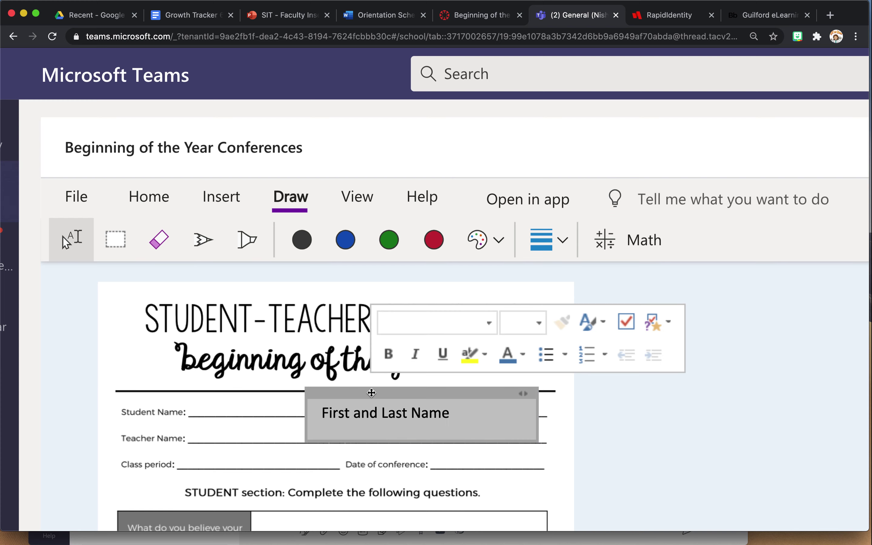
pyautogui.press('Delete')
pyautogui.scroll(-10, 231, 426)
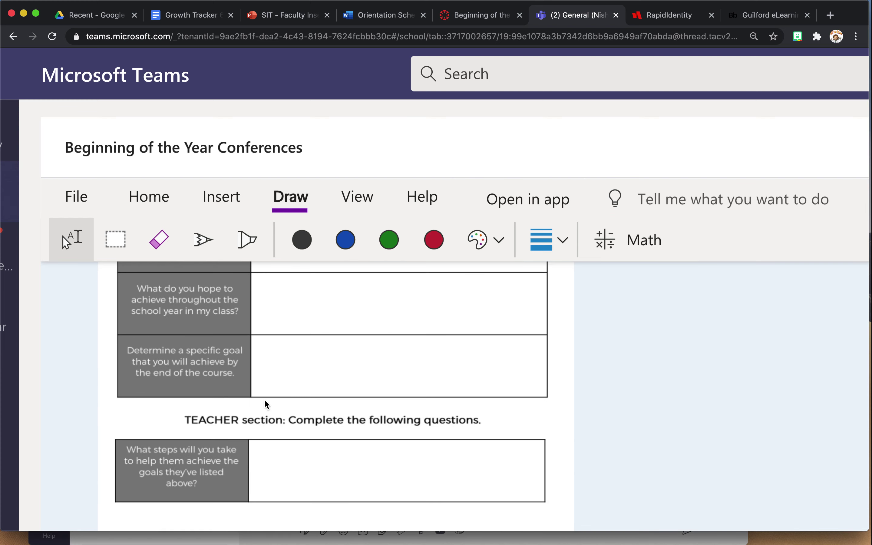
pyautogui.scroll(5, 362, 342)
pyautogui.click(351, 388)
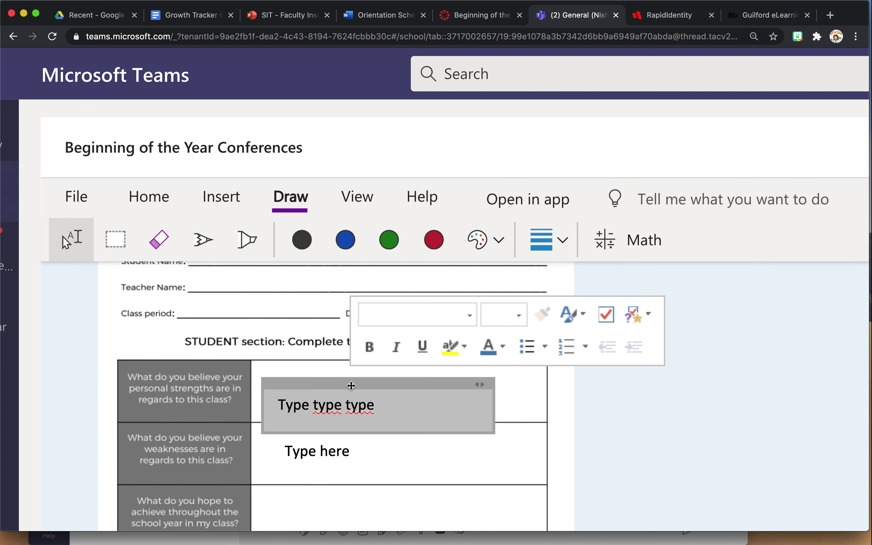
pyautogui.press('Delete')
pyautogui.scroll(-5, 335, 502)
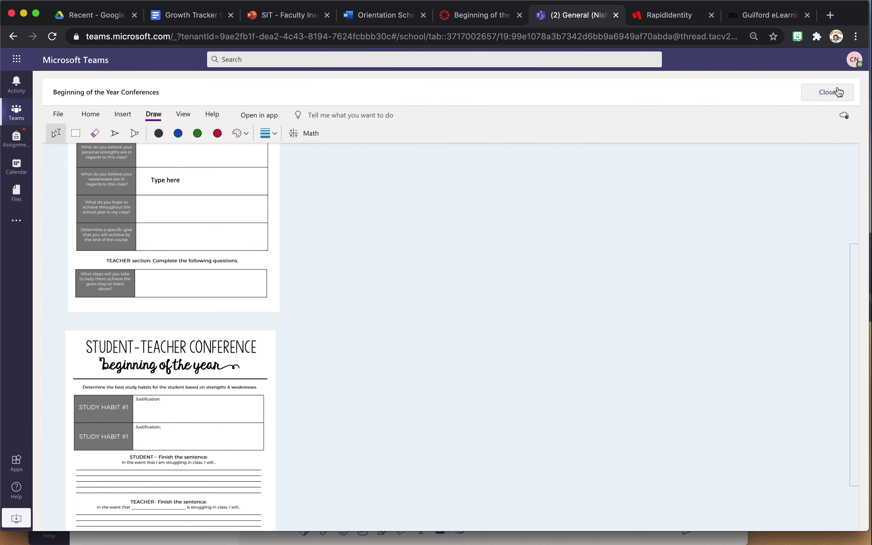
# Step: Close the notebook page, re-submit the Conference Form with Turn in, and close the Teams browser tab
pyautogui.click(834, 92)
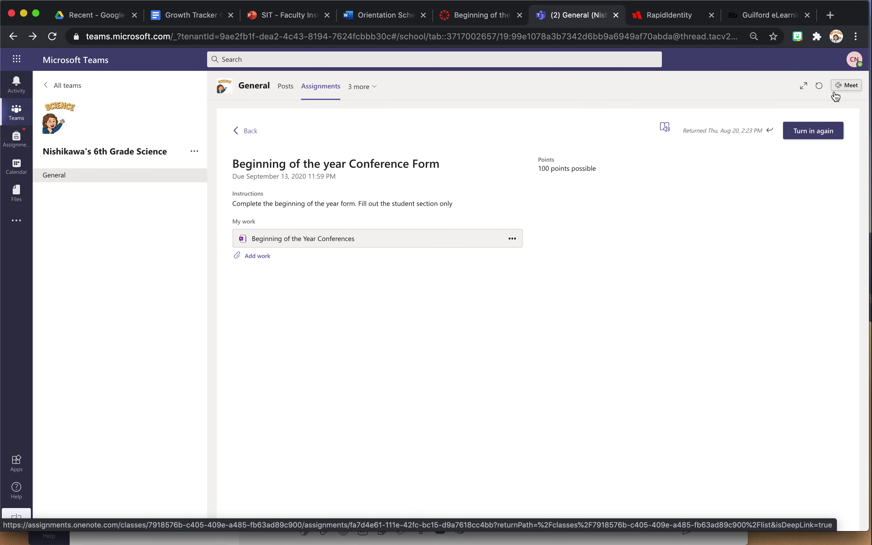
pyautogui.click(815, 135)
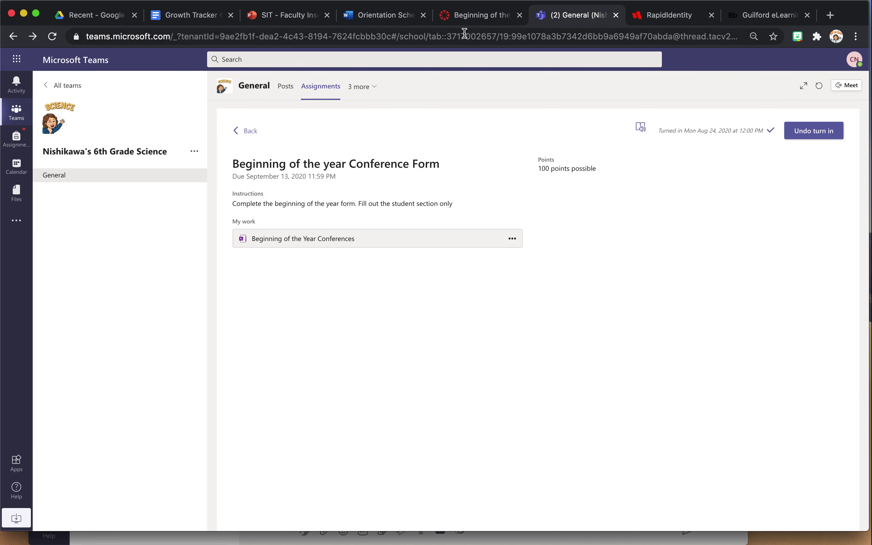
pyautogui.click(617, 15)
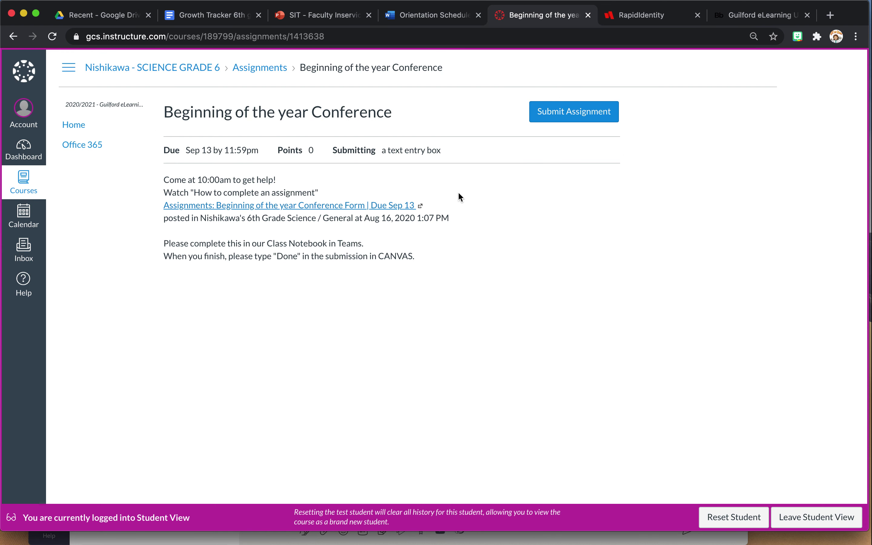
# Step: Submit the Canvas assignment with 'Done' as the text entry, declining the auto-saved content
pyautogui.moveTo(164, 256)
pyautogui.mouseDown()
pyautogui.moveTo(317, 244)
pyautogui.moveTo(420, 258)
pyautogui.mouseUp()
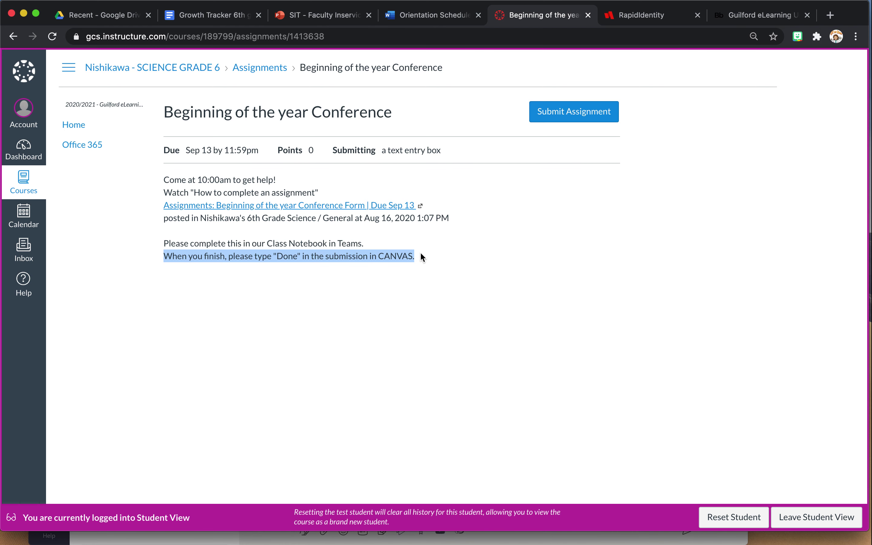
pyautogui.click(558, 110)
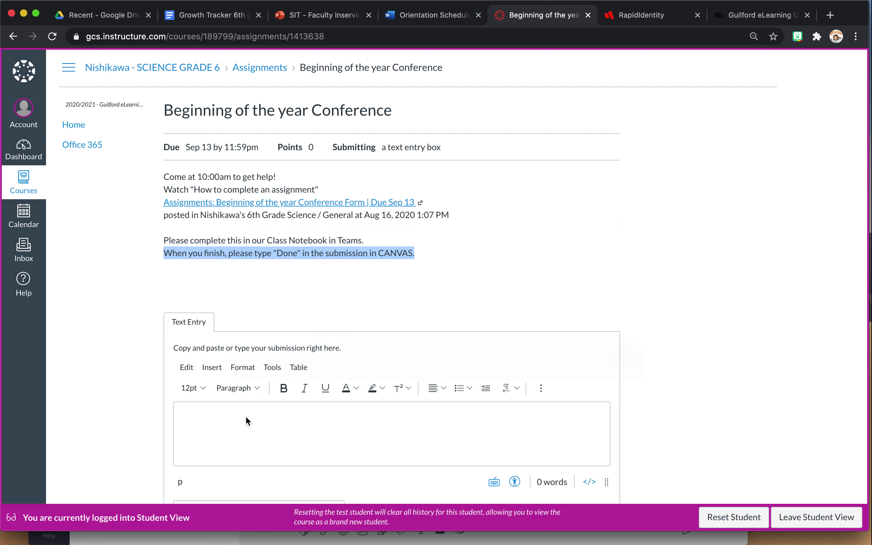
pyautogui.click(593, 362)
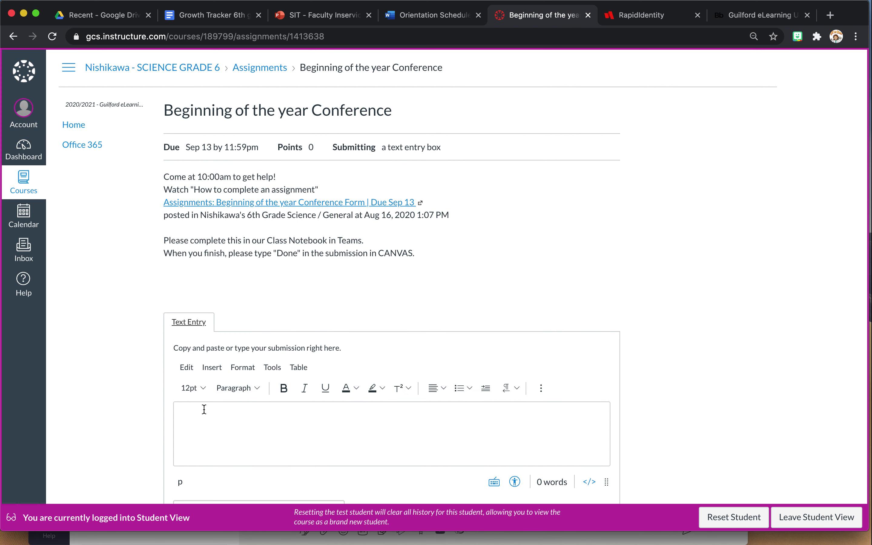
pyautogui.click(206, 411)
pyautogui.scroll(-3, 326, 438)
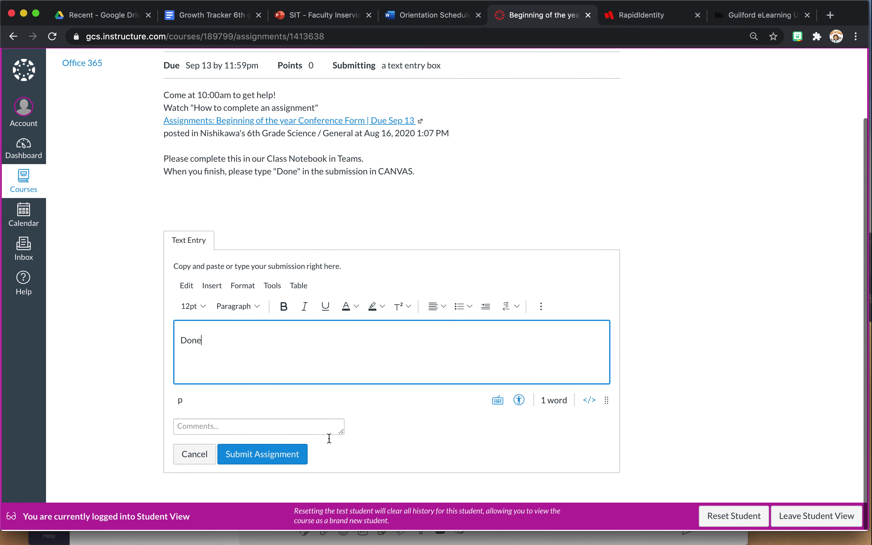
pyautogui.click(264, 459)
pyautogui.click(264, 460)
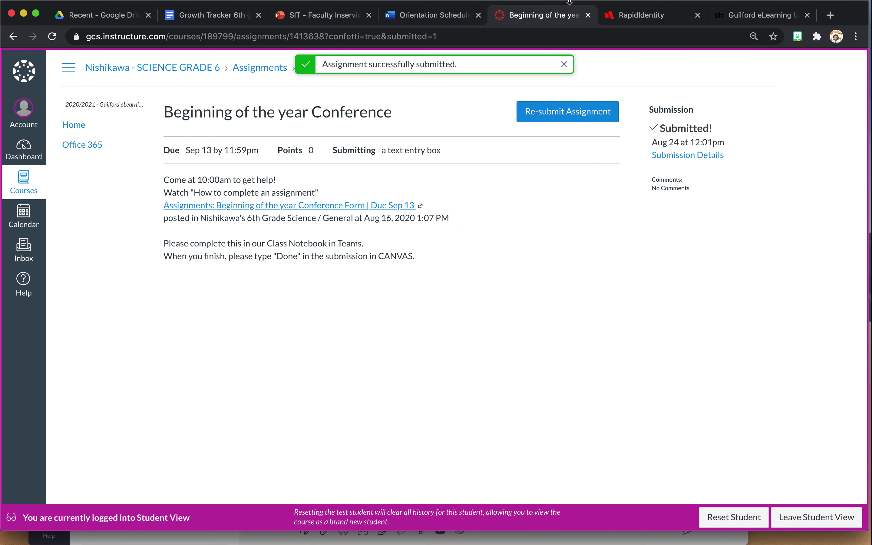
pyautogui.moveTo(560, 4)
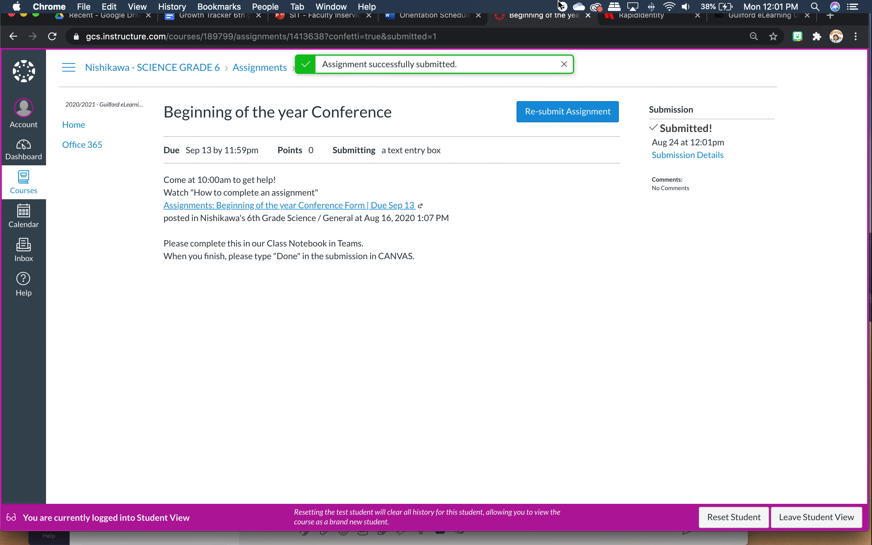